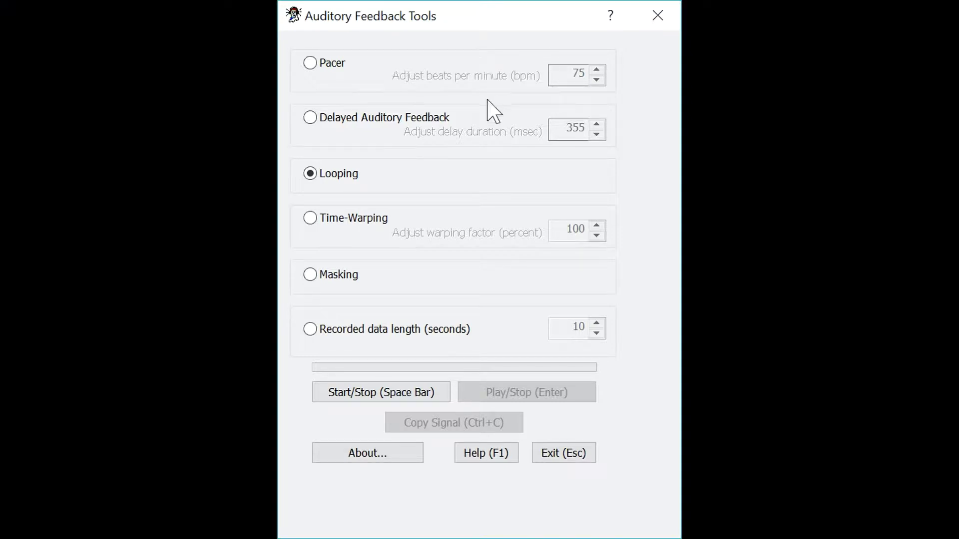
Switch to the Pacer, start the beat, and raise its tempo to 150 bpm
left_click(310, 63)
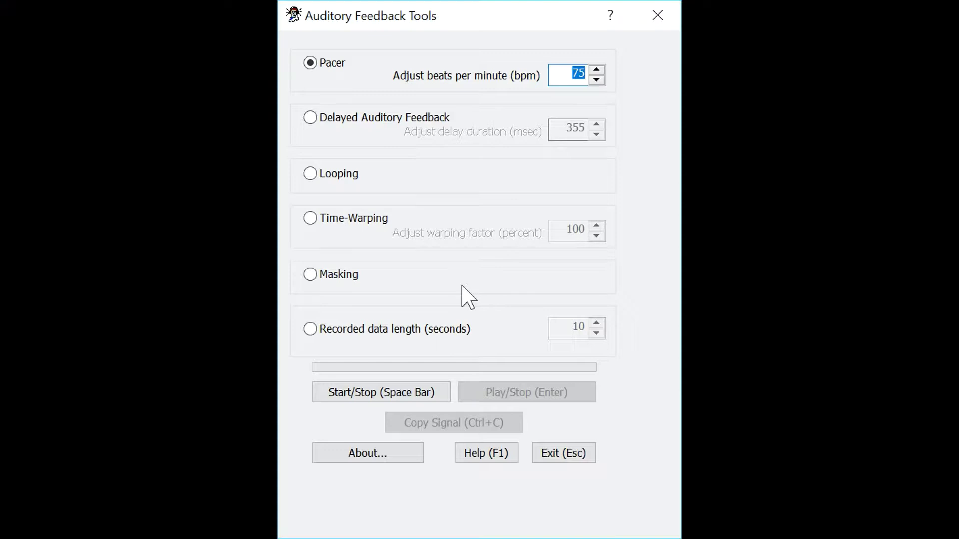
key("space")
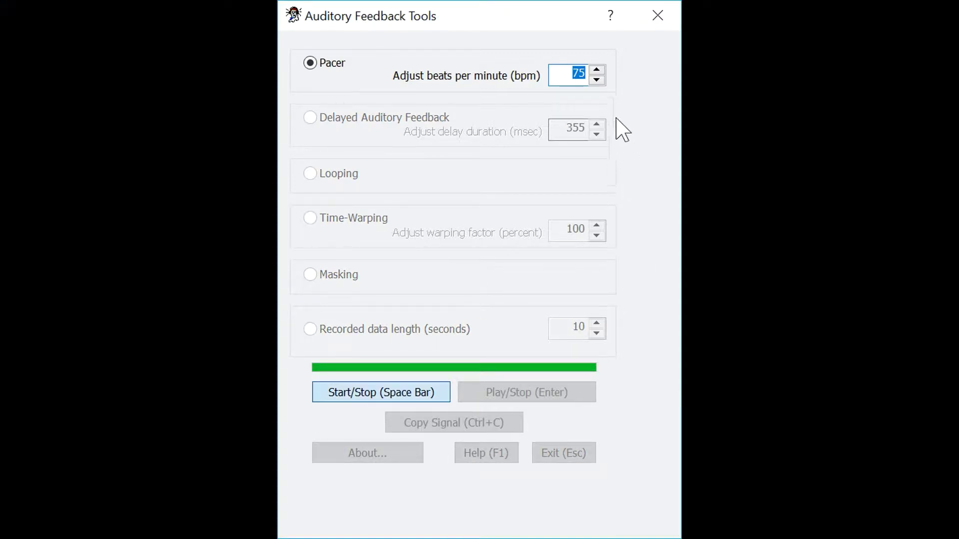
left_click(596, 70)
left_click(595, 70)
left_click(596, 70)
left_click(595, 70)
left_click(596, 70)
left_click(596, 70)
left_click(596, 70)
Lower the pacer tempo to 110 bpm and stop the beat
left_click(596, 80)
left_click(596, 80)
left_click(596, 80)
left_click(596, 80)
key("space")
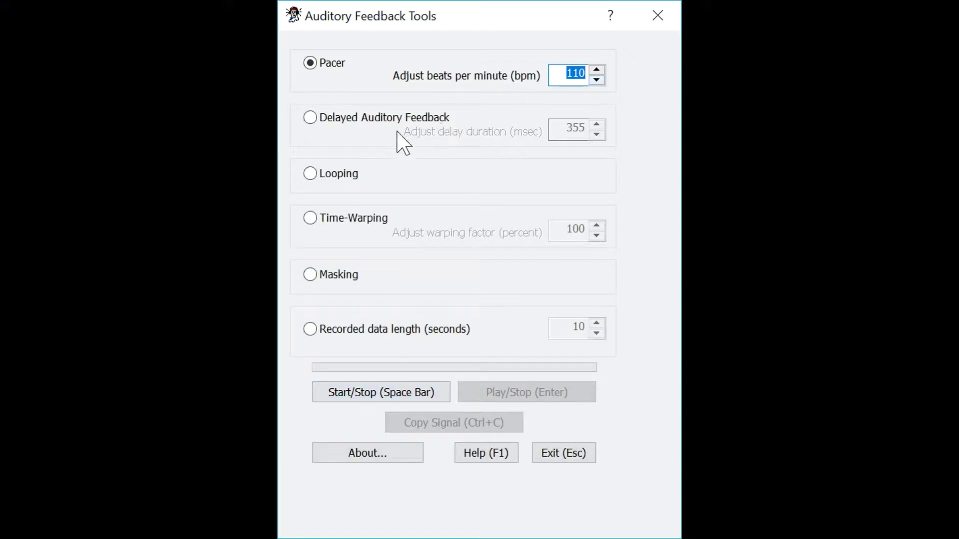
Run Delayed Auditory Feedback with a 450 ms delay and record one short pass
left_click(309, 118)
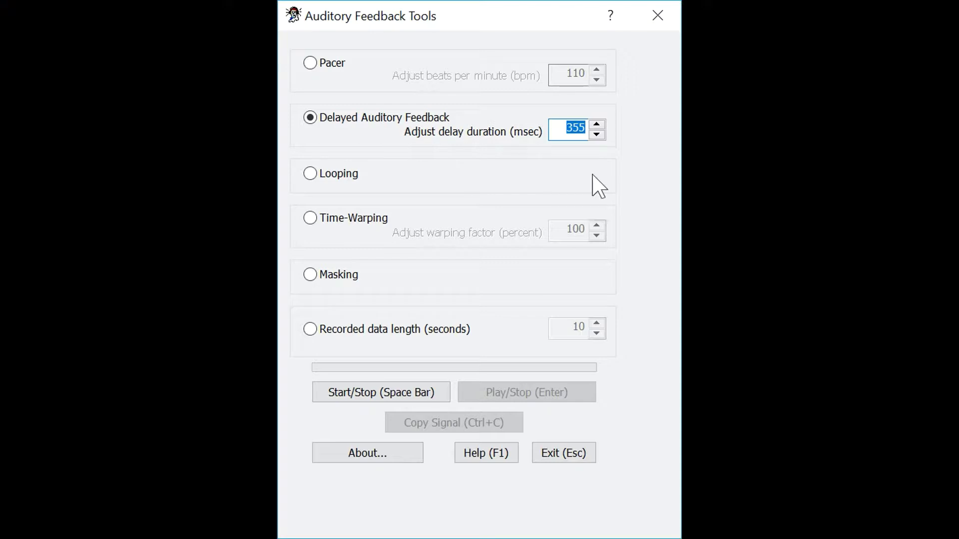
left_click(597, 125)
left_click(597, 125)
left_click(596, 124)
left_click(596, 125)
left_click(597, 125)
left_click(596, 124)
left_click(596, 125)
left_click(596, 124)
left_click(597, 124)
left_click(596, 125)
left_click(596, 125)
left_click(597, 124)
left_click(596, 125)
key("space")
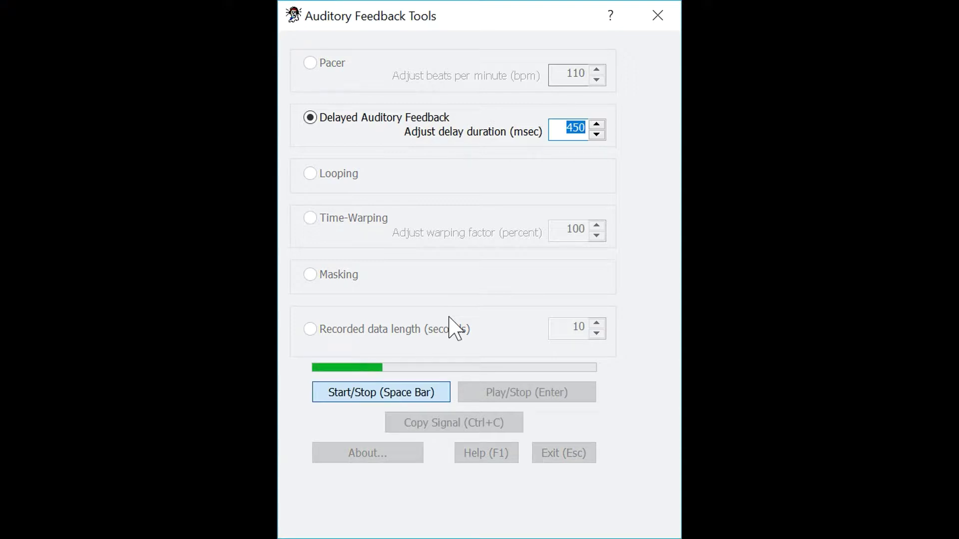
key("space")
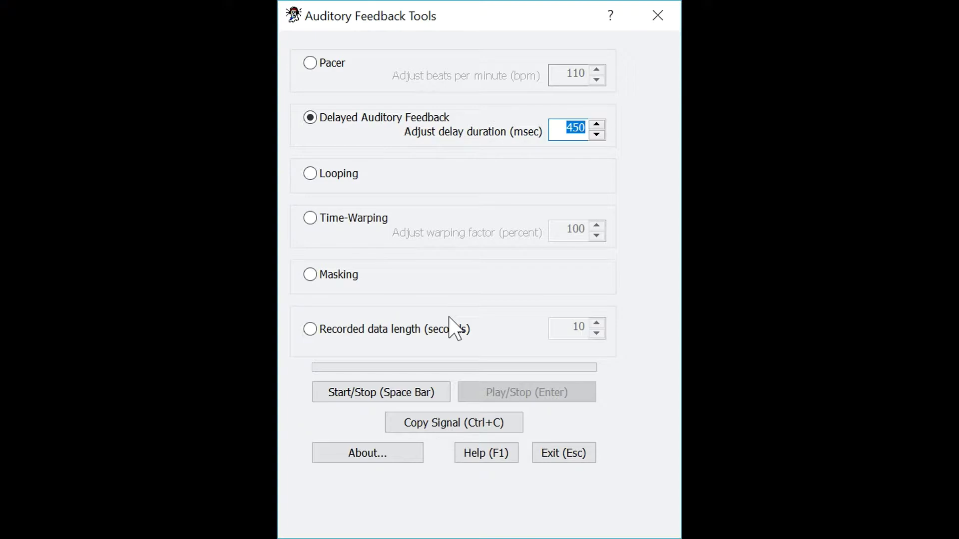
Drop the feedback delay from 450 to 200 ms and record a brief sample
left_click(596, 135)
left_click(597, 135)
left_click(596, 135)
left_click(596, 135)
left_click(596, 135)
left_click(596, 135)
left_click(596, 135)
left_click(596, 135)
left_click(596, 135)
left_click(596, 135)
left_click(596, 135)
left_click(597, 134)
left_click(597, 135)
left_click(596, 134)
left_click(596, 135)
left_click(596, 135)
left_click(596, 134)
left_click(596, 135)
left_click(596, 135)
key("space")
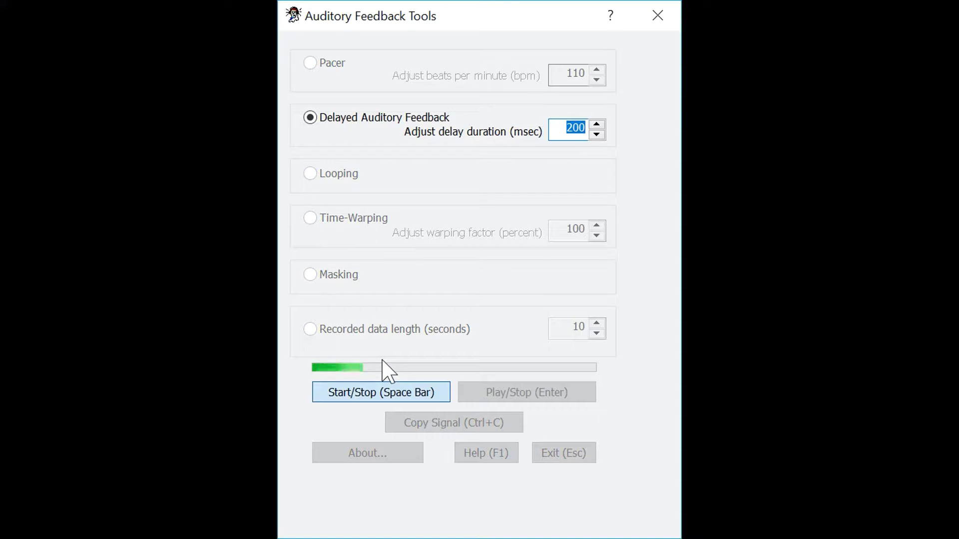
key("space")
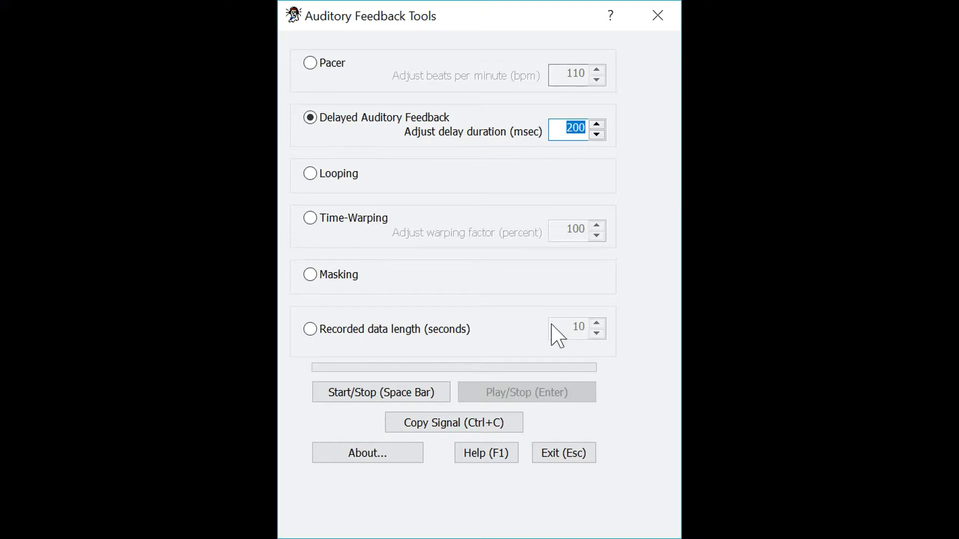
Turn on Looping, record a short sample, then play it back and stop playback
left_click(310, 174)
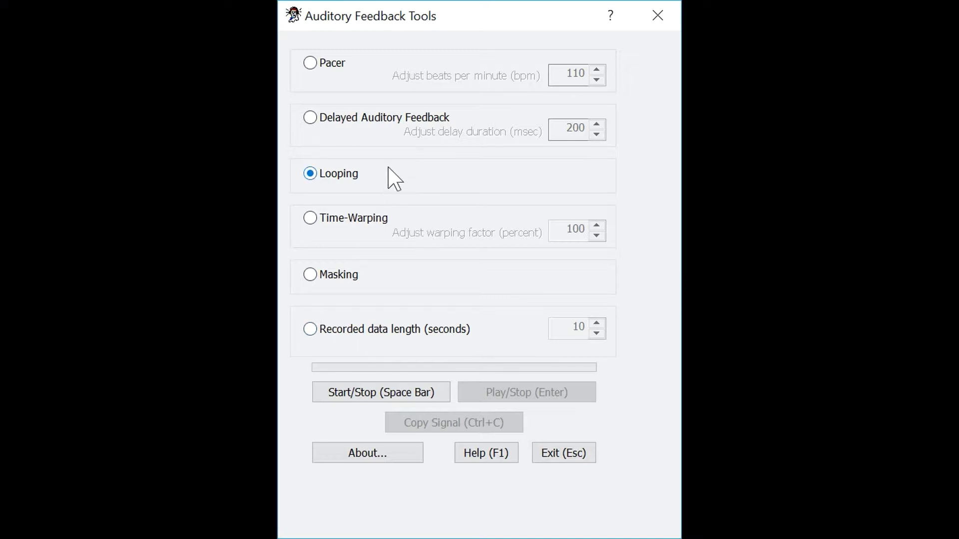
key("space")
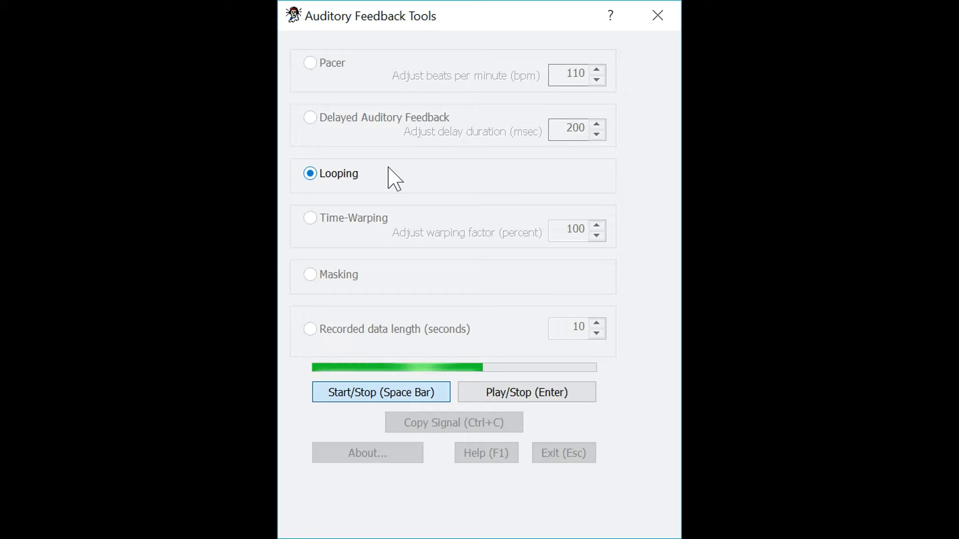
key("space")
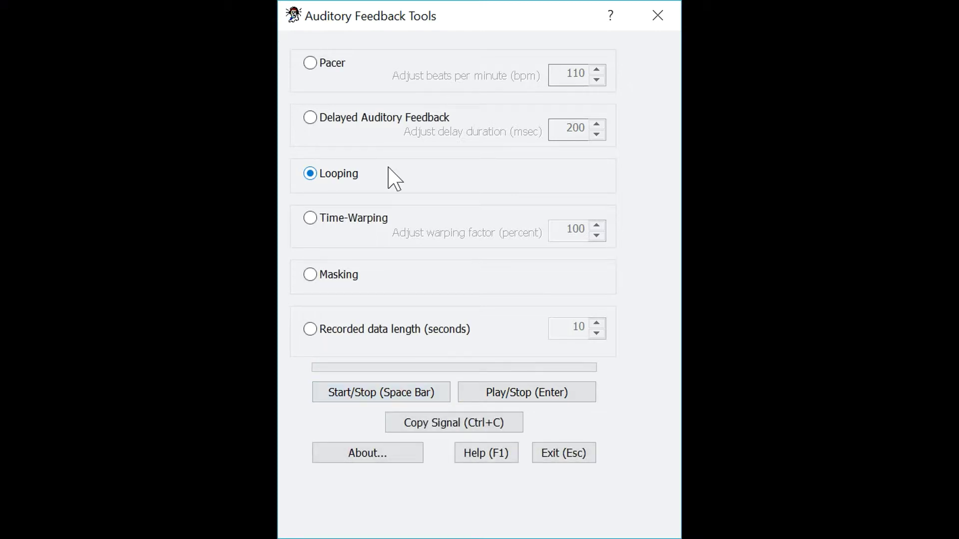
key("Return")
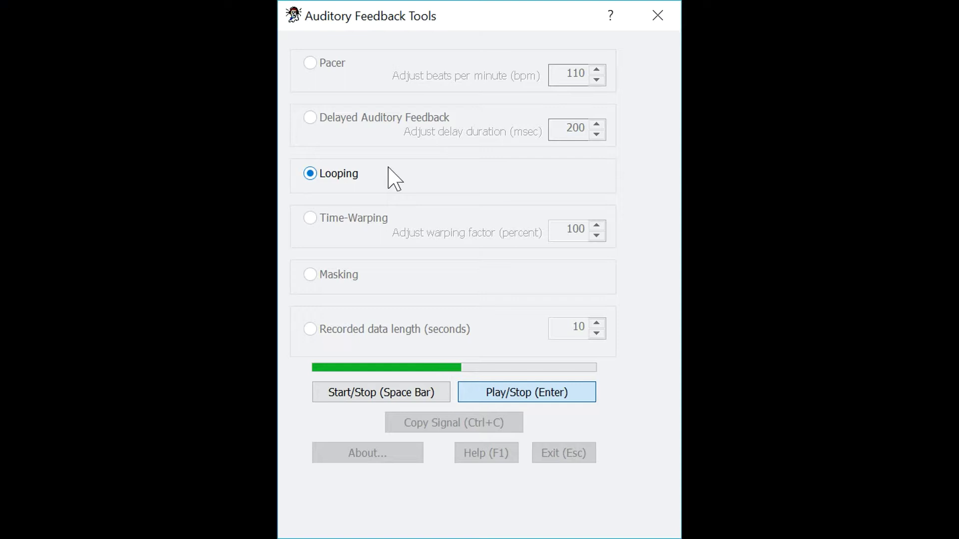
key("Return")
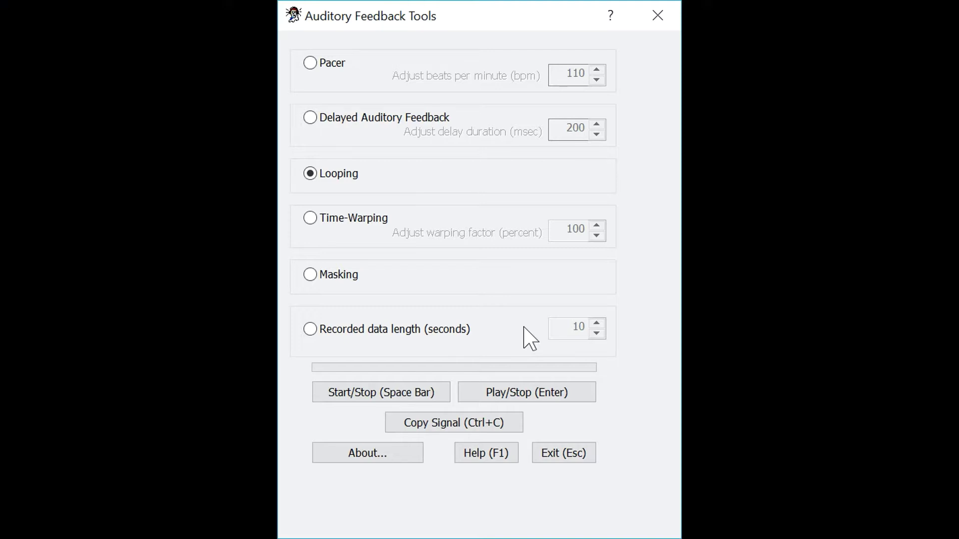
Select Time-Warping at 100 percent, record a short sample and start its playback
left_click(310, 218)
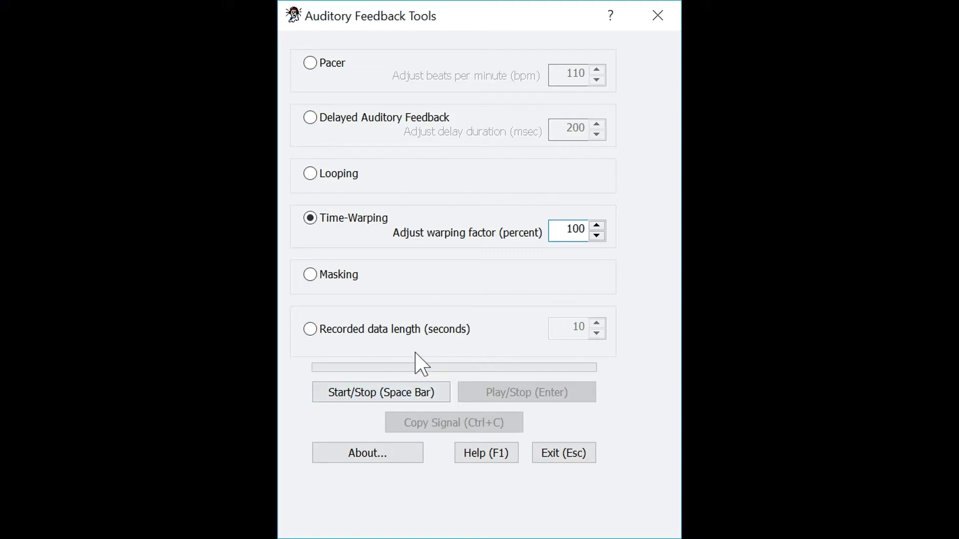
key("space")
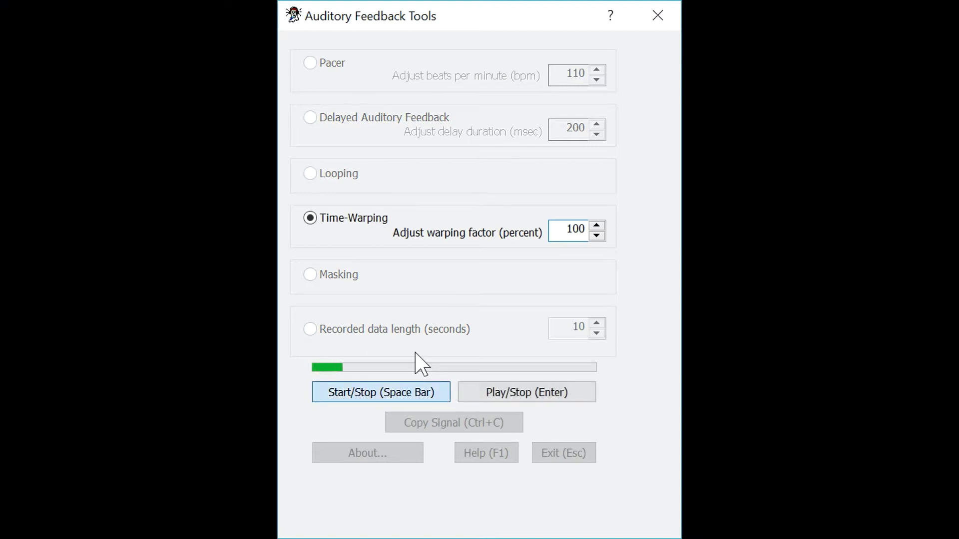
key("space")
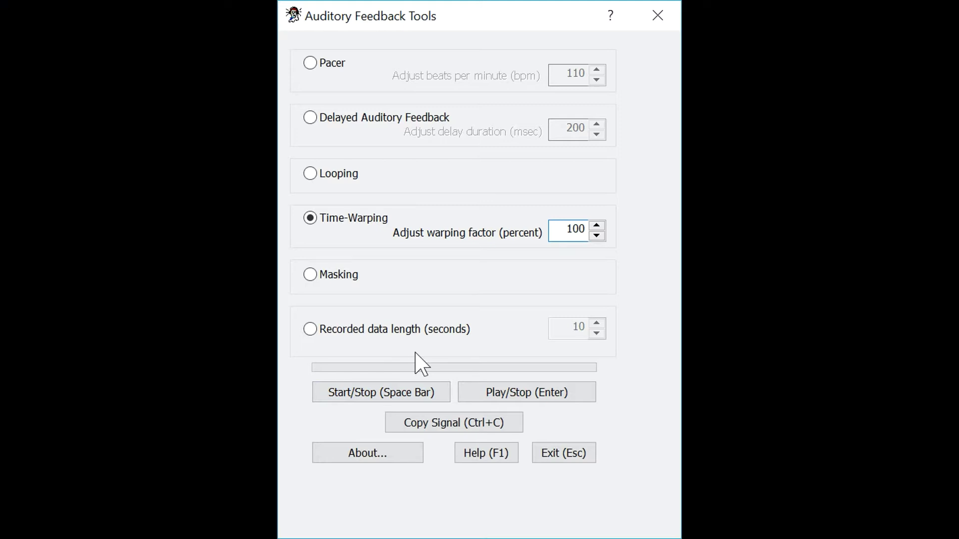
key("Return")
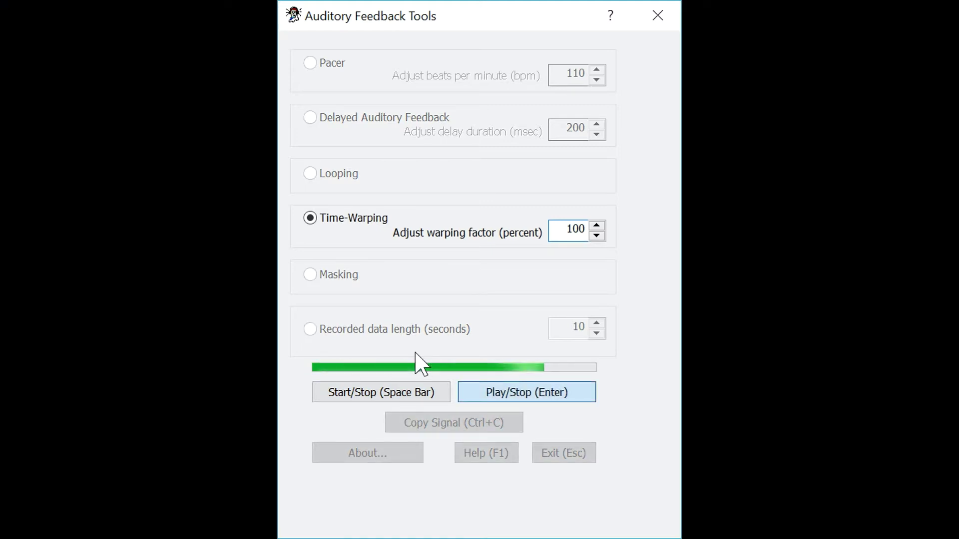
Lower the warping factor to 30 percent and play the slowed recording twice
left_click(596, 236)
left_click(596, 236)
left_click(596, 236)
left_click(597, 235)
left_click(596, 236)
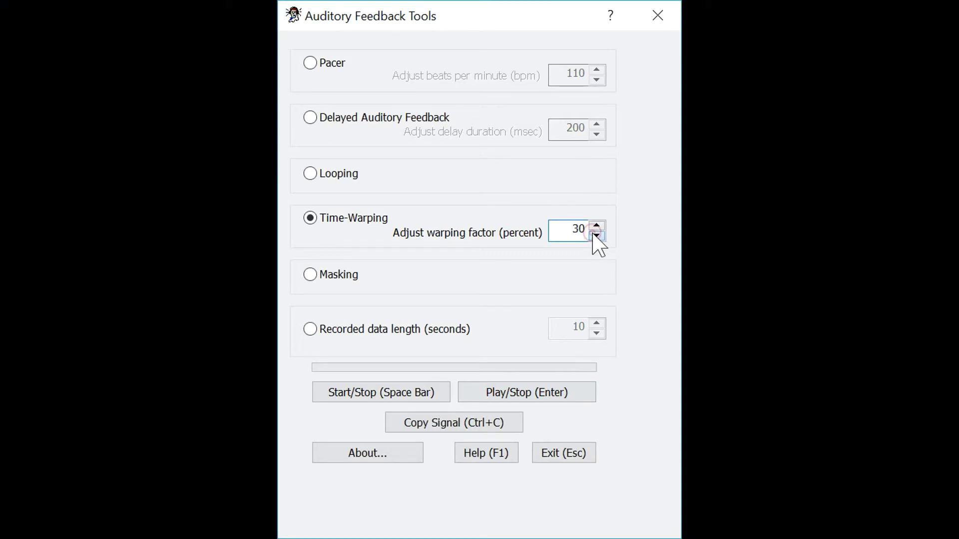
left_click(597, 236)
key("Return")
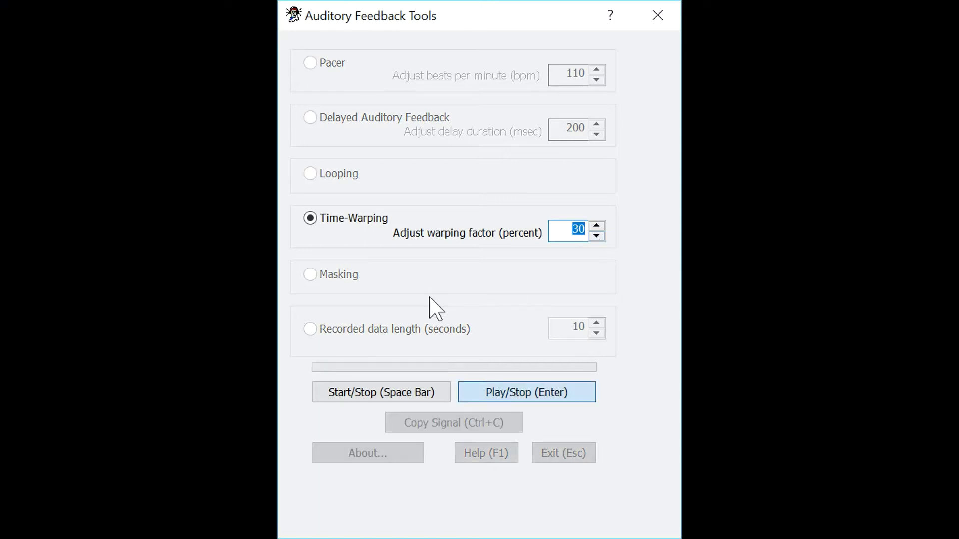
key("Return")
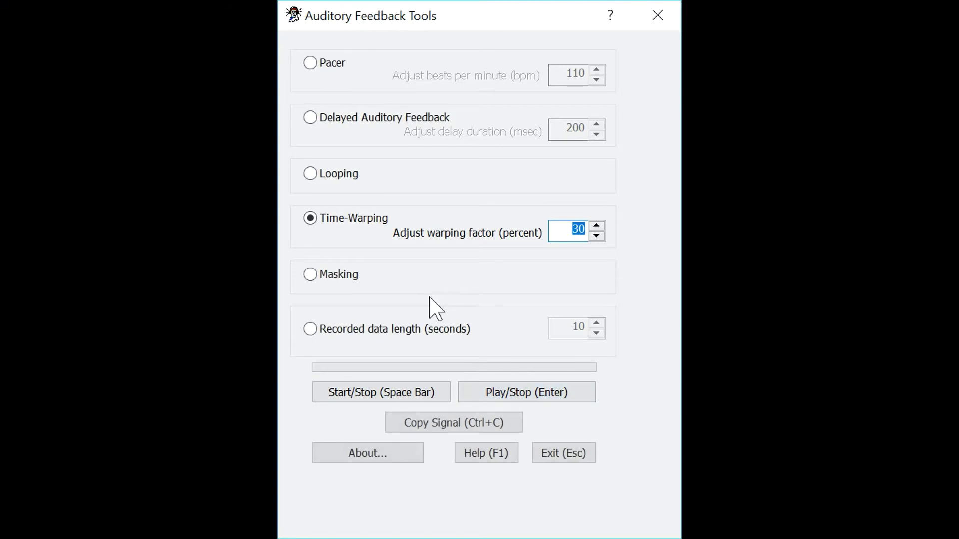
Raise the warping factor to 300 percent and play the sped-up recording
left_click(597, 225)
left_click(596, 225)
left_click(597, 225)
left_click(597, 226)
left_click(597, 226)
double_click(597, 225)
triple_click(597, 225)
double_click(597, 226)
double_click(597, 226)
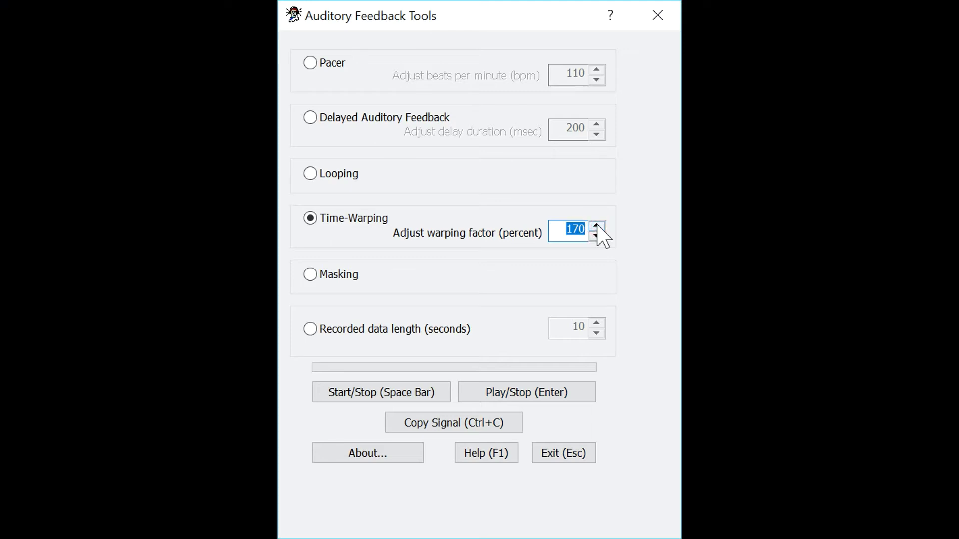
triple_click(597, 226)
double_click(596, 225)
triple_click(596, 225)
triple_click(597, 225)
double_click(597, 225)
left_click(597, 226)
key("Return")
Turn on Masking and start a recording with it
left_click(310, 278)
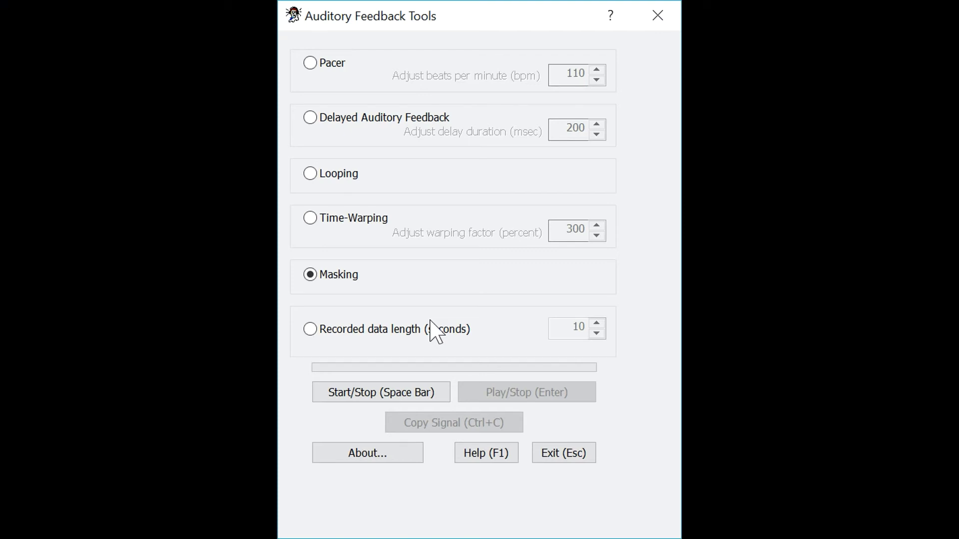
key("space")
Select Recorded data length and raise it to 20 seconds
left_click(316, 329)
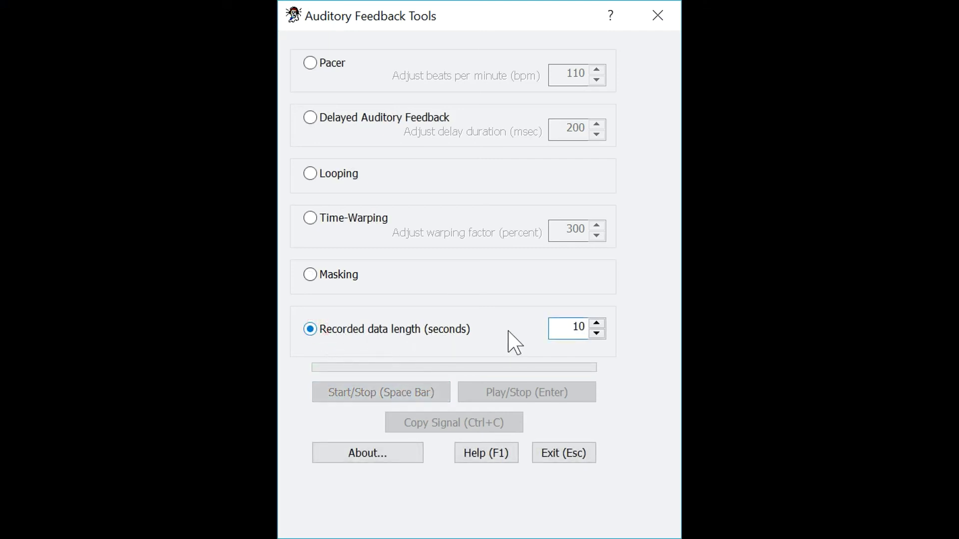
left_click(596, 323)
left_click(596, 324)
left_click(596, 323)
left_click(597, 324)
left_click(596, 323)
left_click(596, 323)
left_click(597, 323)
left_click(596, 323)
left_click(596, 324)
left_click(596, 324)
Lower the recorded data length from 20 to 7 seconds
left_click(596, 333)
left_click(597, 334)
left_click(596, 334)
left_click(596, 334)
left_click(597, 334)
left_click(596, 334)
left_click(596, 334)
left_click(596, 333)
left_click(597, 334)
left_click(596, 334)
left_click(596, 333)
left_click(596, 334)
left_click(597, 334)
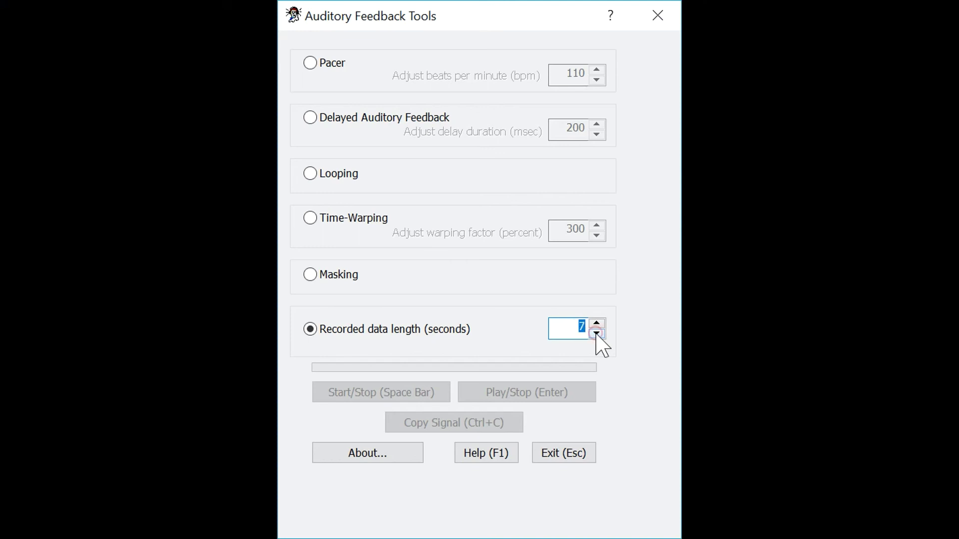